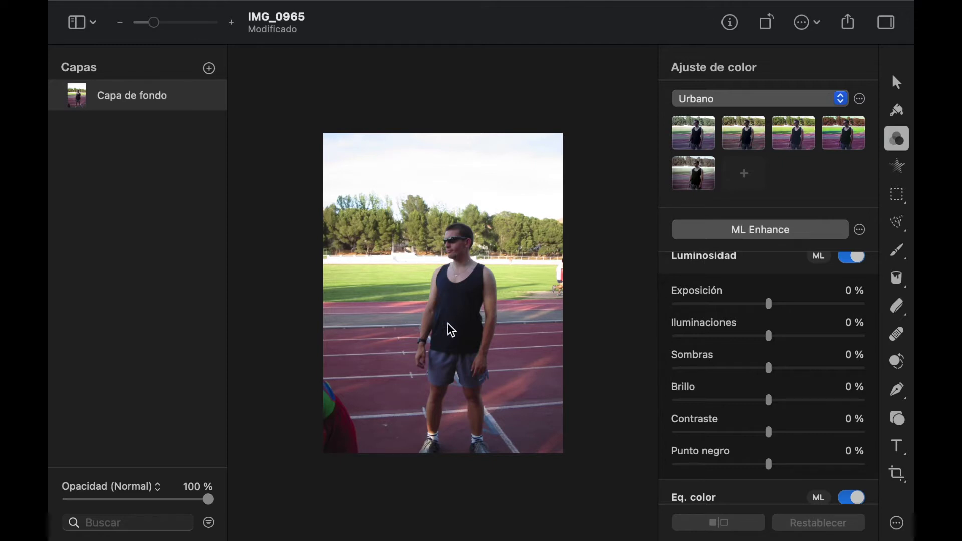
Zoom in and out on the IMG_0965 running-track photo
{"action": "scroll", "coordinate": [451, 326], "scroll_direction": "up", "scroll_amount": 3}
{"action": "scroll", "coordinate": [449, 325], "scroll_direction": "down", "scroll_amount": 2}
{"action": "scroll", "coordinate": [448, 324], "scroll_direction": "down", "scroll_amount": 2}
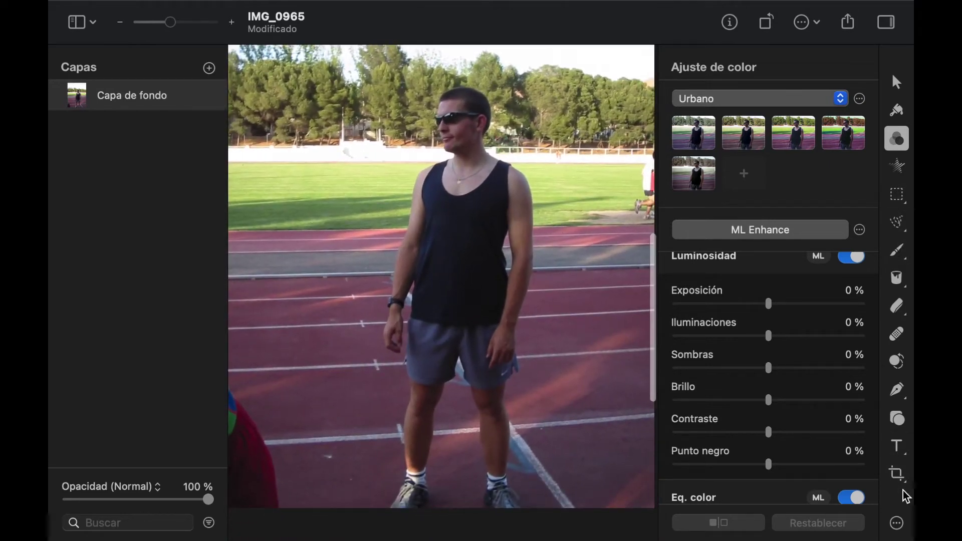
Choose the Selección rápida tool from the extra tools list
{"action": "left_click", "coordinate": [897, 523]}
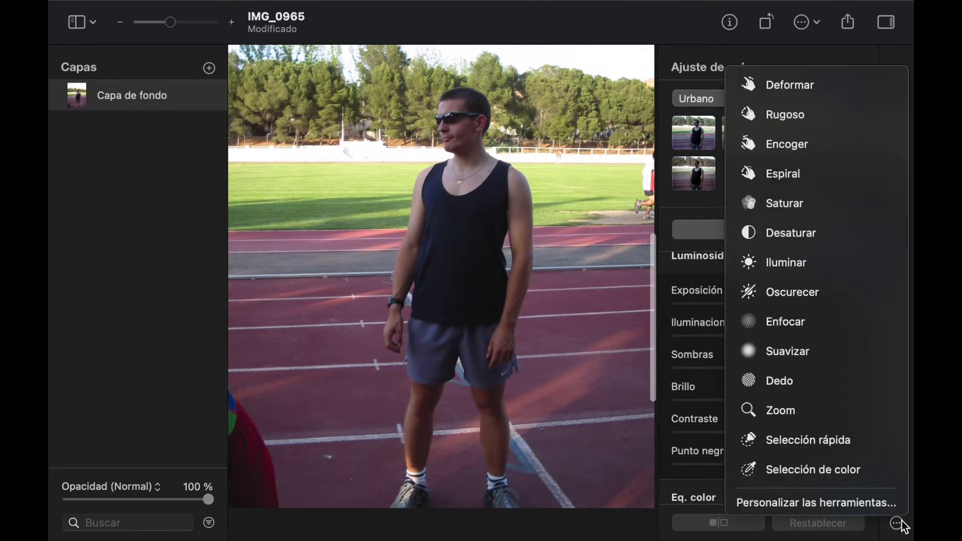
{"action": "left_click", "coordinate": [824, 437]}
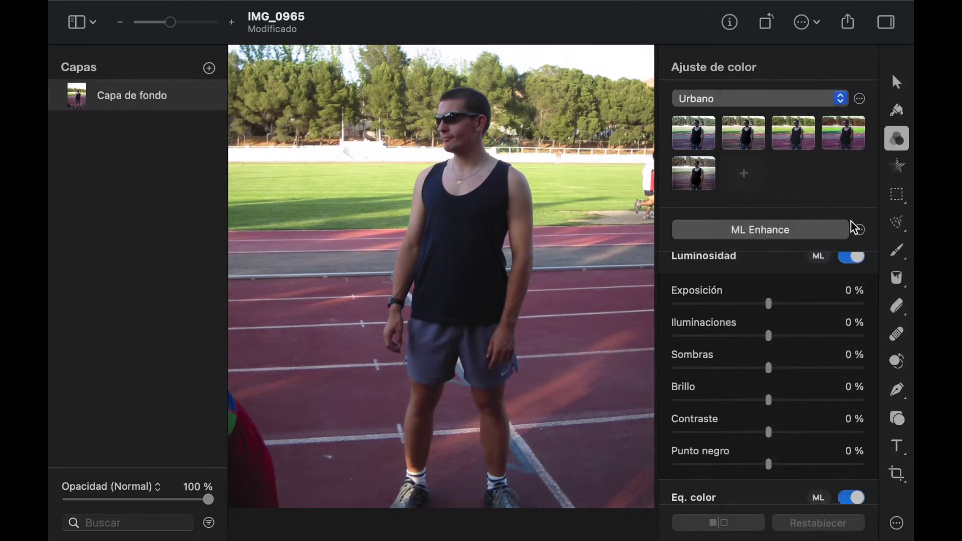
{"action": "left_click", "coordinate": [900, 223]}
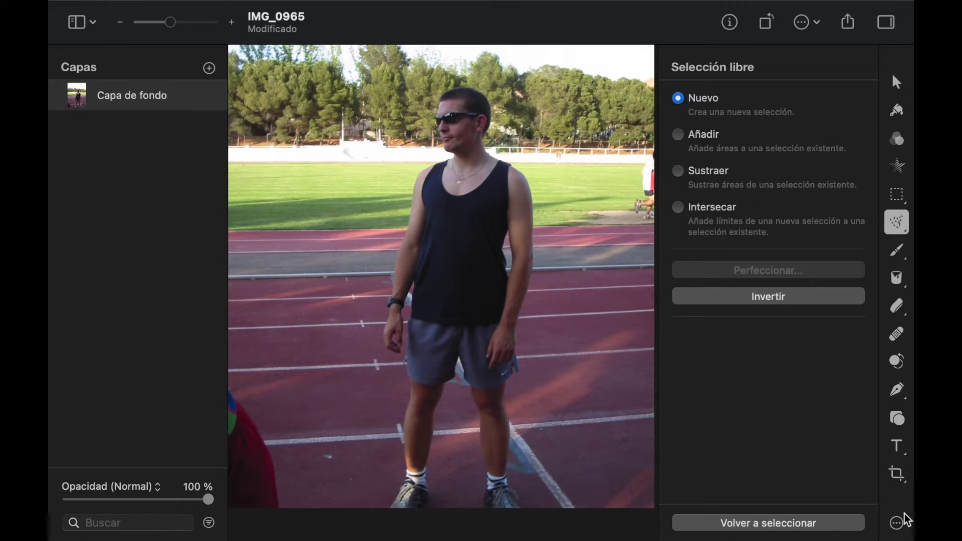
{"action": "left_click", "coordinate": [898, 527]}
{"action": "left_click", "coordinate": [843, 438]}
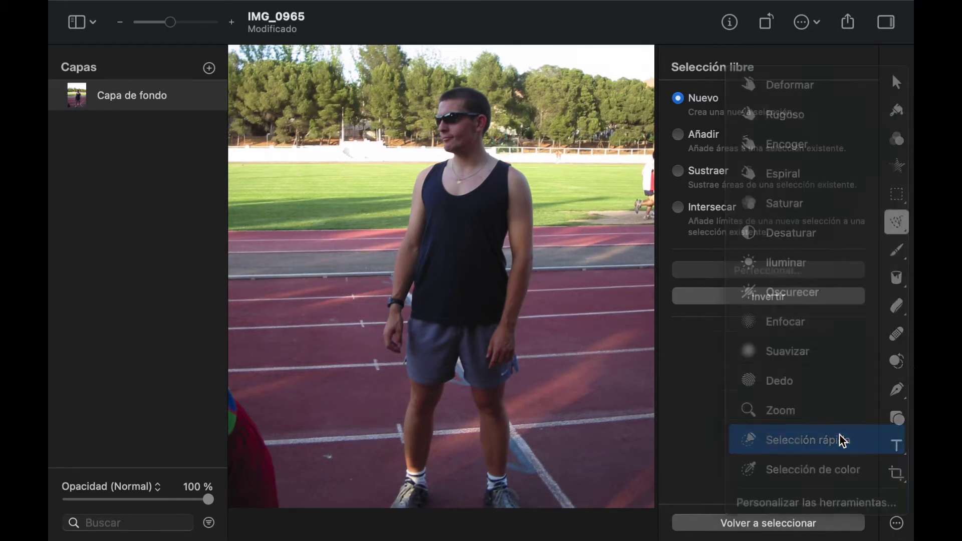
Paint a quick selection over the man's tank top, shoulders and arms
{"action": "scroll", "coordinate": [581, 246], "scroll_direction": "down", "scroll_amount": 2}
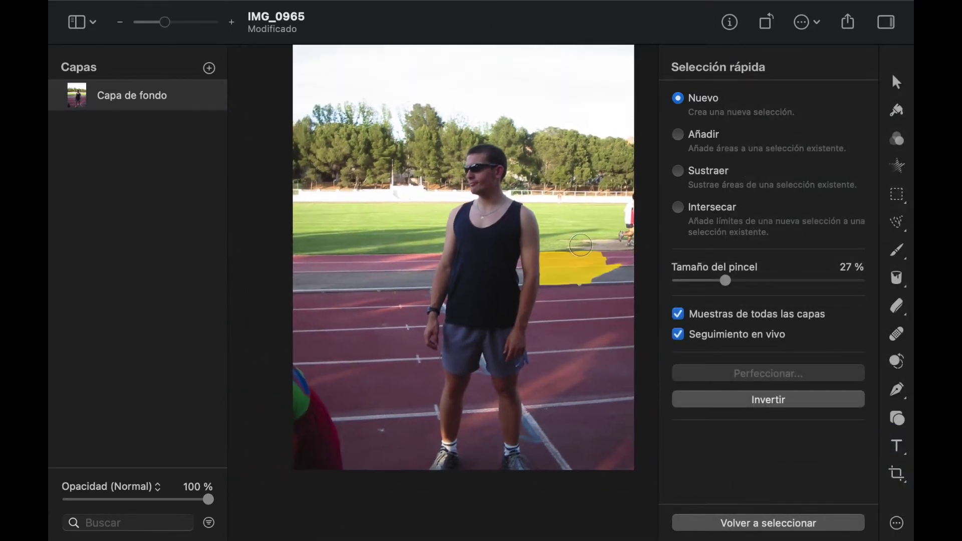
{"action": "left_click_drag", "start_coordinate": [582, 245], "coordinate": [517, 291]}
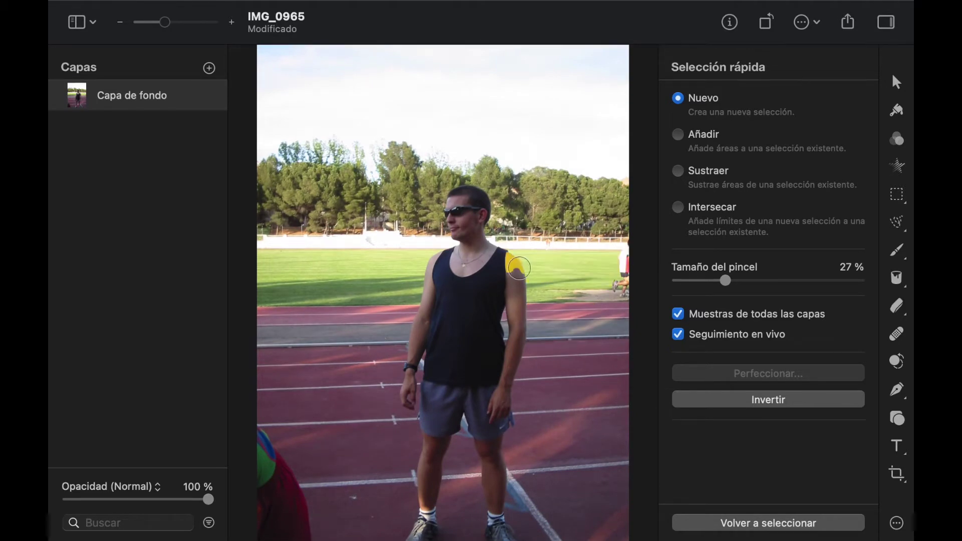
{"action": "mouse_move", "coordinate": [414, 361]}
{"action": "left_mouse_down"}
{"action": "mouse_move", "coordinate": [407, 387]}
{"action": "mouse_move", "coordinate": [461, 204]}
{"action": "left_mouse_up"}
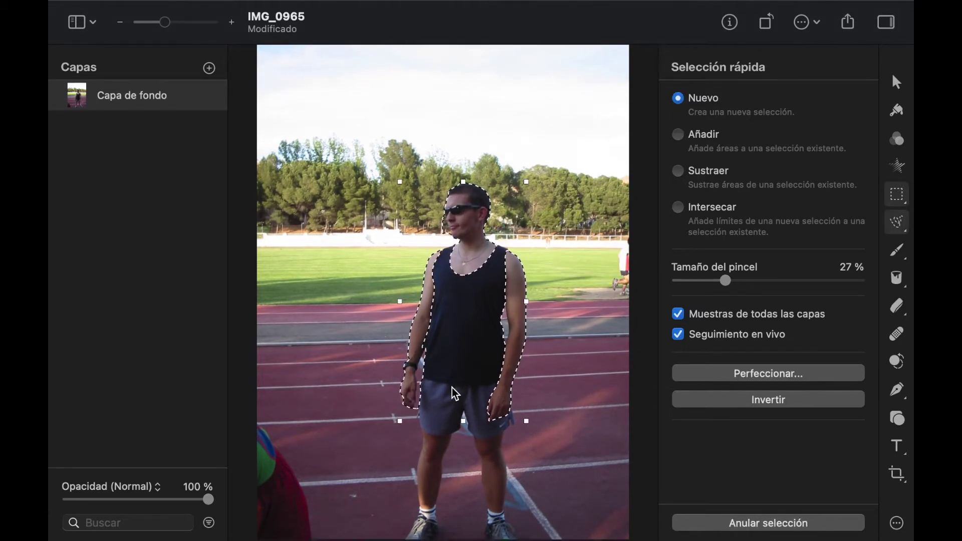
{"action": "scroll", "coordinate": [516, 321], "scroll_direction": "up", "scroll_amount": 3}
{"action": "right_click", "coordinate": [585, 275]}
With Selección libre in Añadir mode, trace the man's arms, face and legs into the selection
{"action": "key", "text": "Escape"}
{"action": "left_click_drag", "start_coordinate": [488, 248], "coordinate": [484, 270]}
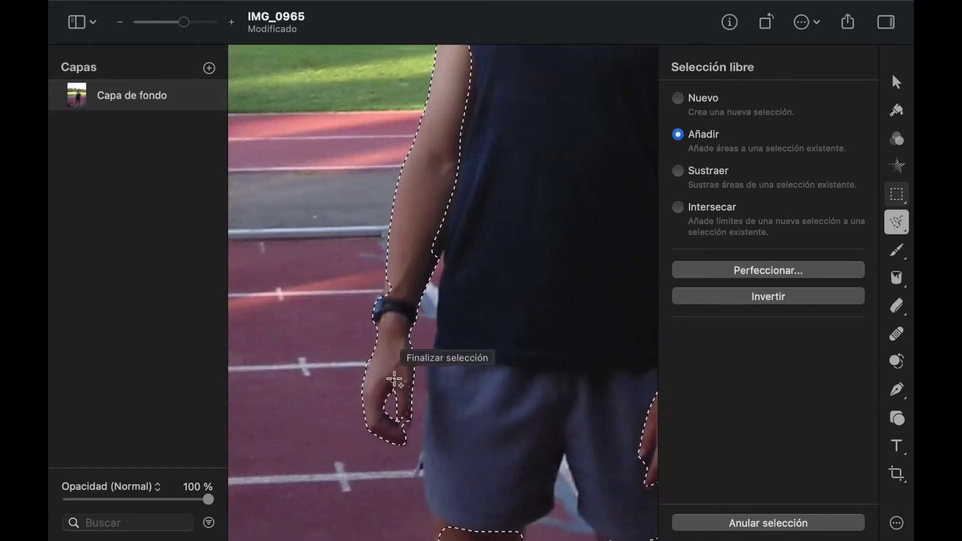
{"action": "left_click_drag", "start_coordinate": [434, 239], "coordinate": [421, 289]}
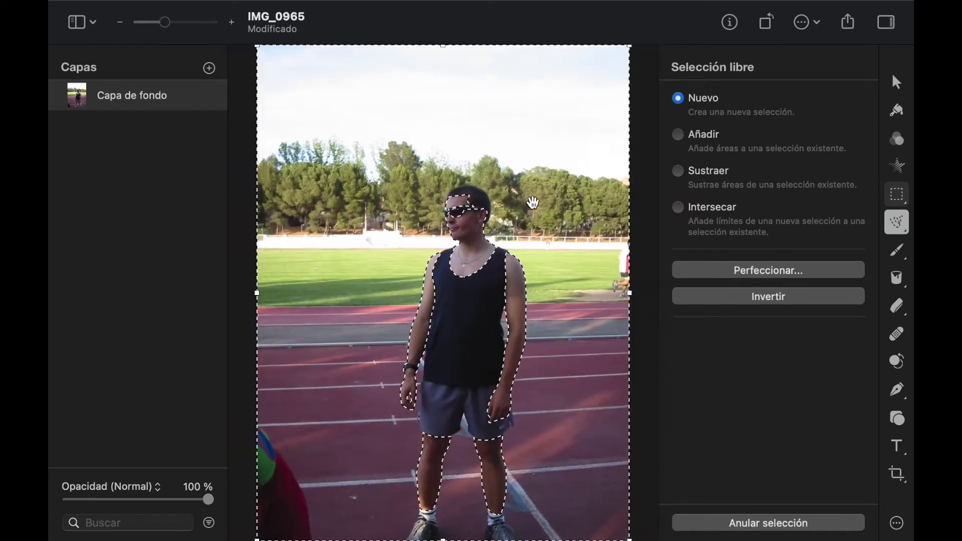
{"action": "key", "text": "m"}
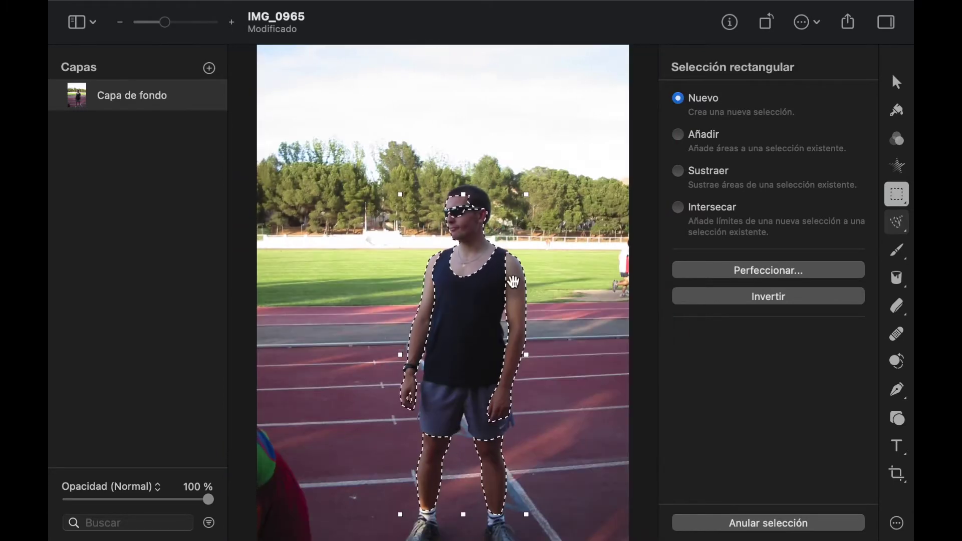
{"action": "right_click", "coordinate": [516, 281]}
{"action": "left_click", "coordinate": [544, 429]}
{"action": "left_click", "coordinate": [211, 126]}
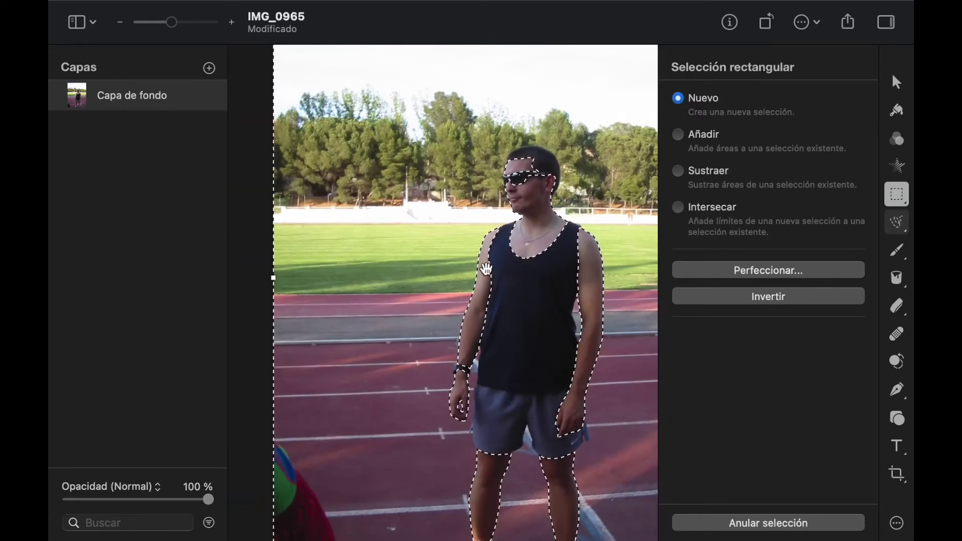
{"action": "scroll", "coordinate": [487, 269], "scroll_direction": "down", "scroll_amount": 3}
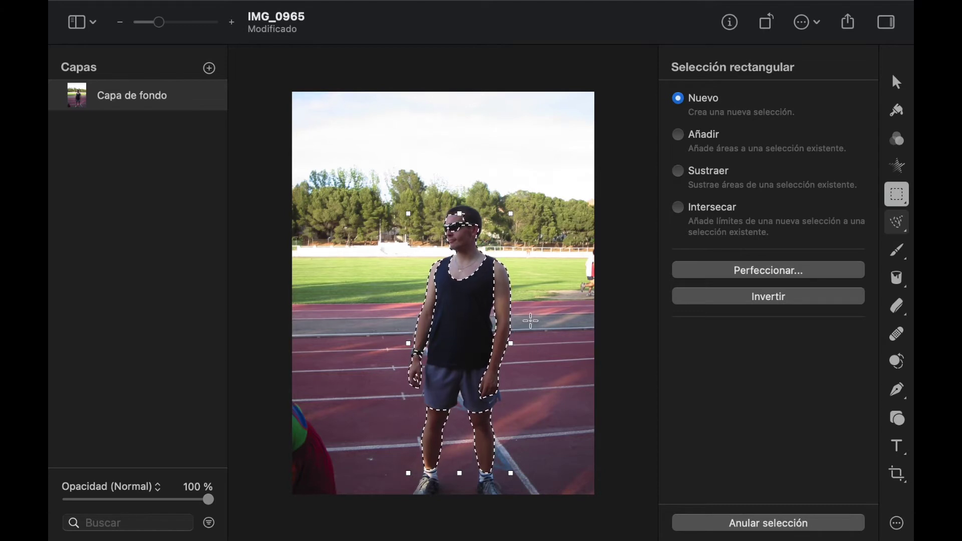
Copy the selected man onto a new layer, toggling Capa de fondo visibility to check
{"action": "right_click", "coordinate": [500, 292]}
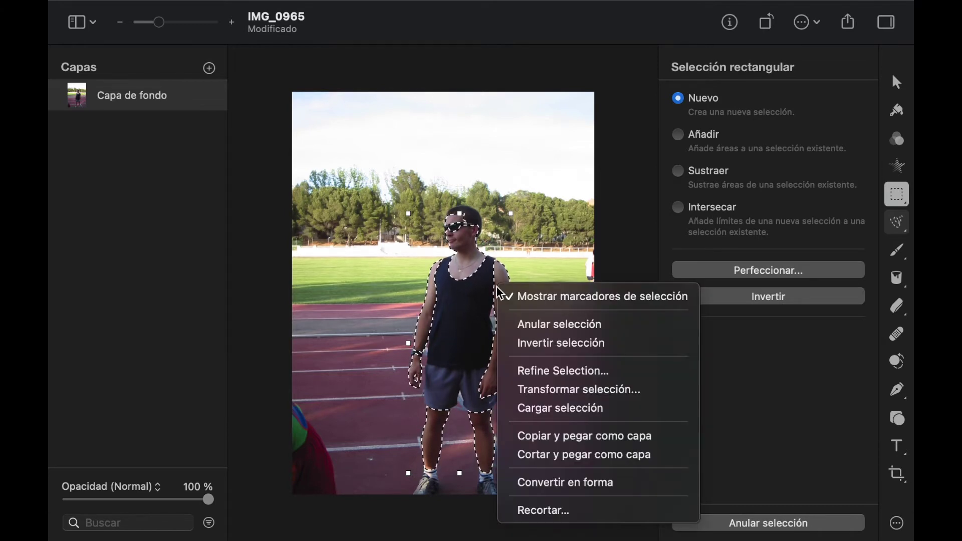
{"action": "left_click", "coordinate": [567, 441]}
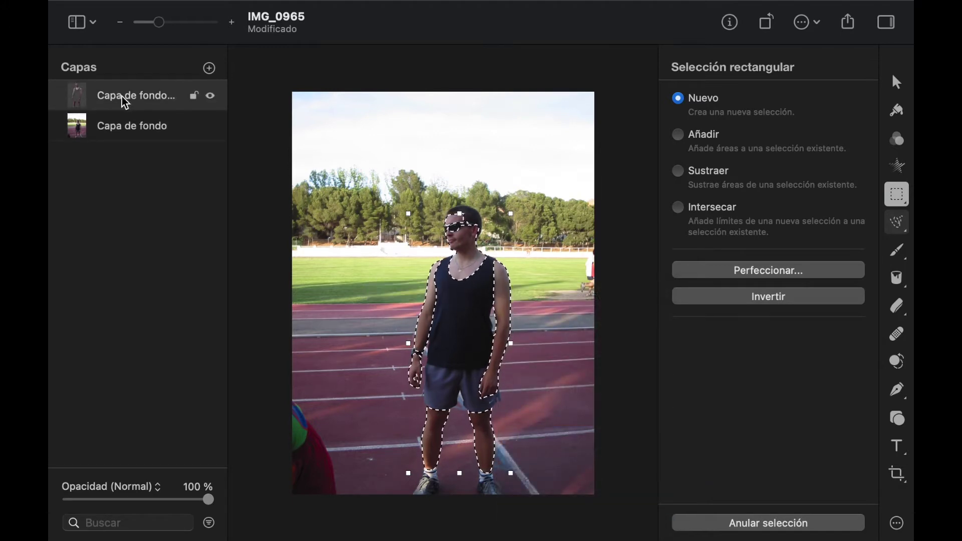
{"action": "left_click", "coordinate": [211, 127]}
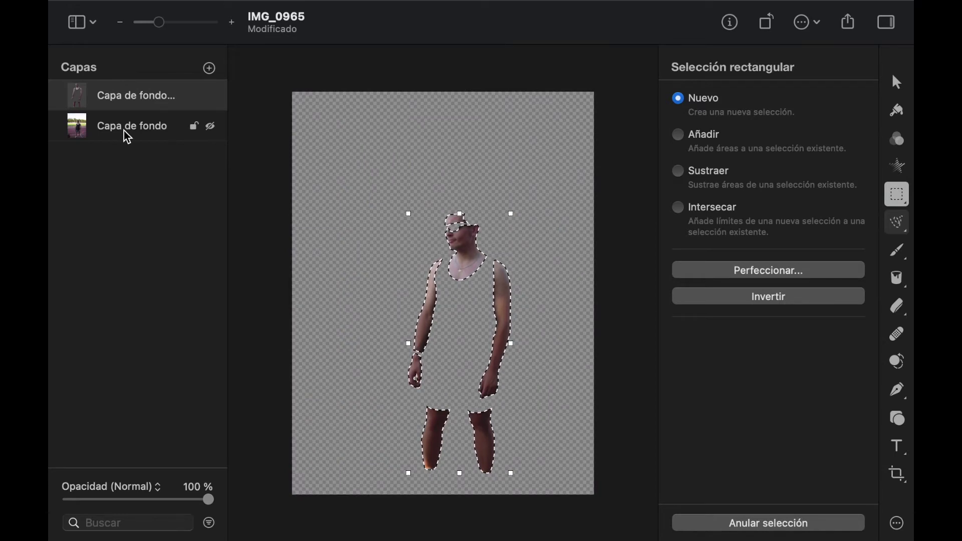
{"action": "left_click", "coordinate": [210, 126]}
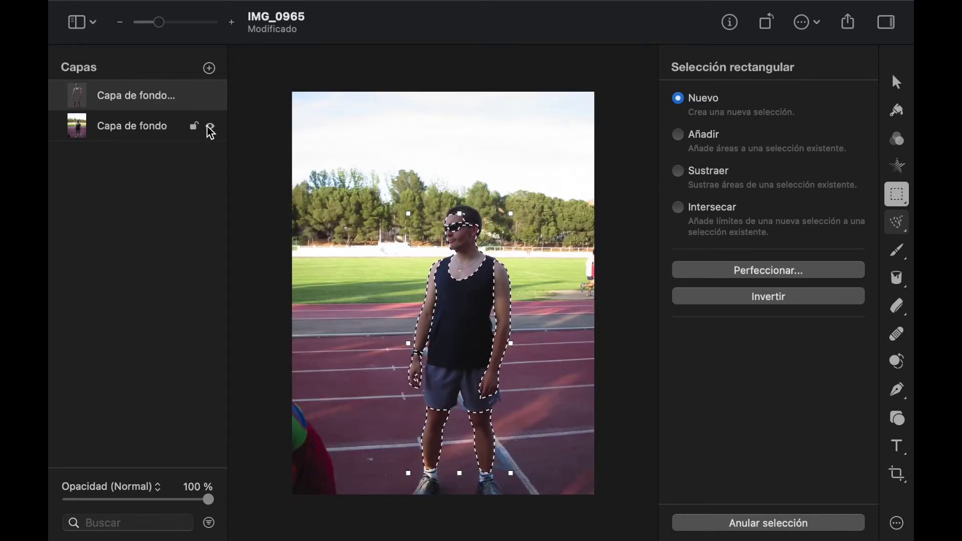
{"action": "left_click", "coordinate": [210, 127]}
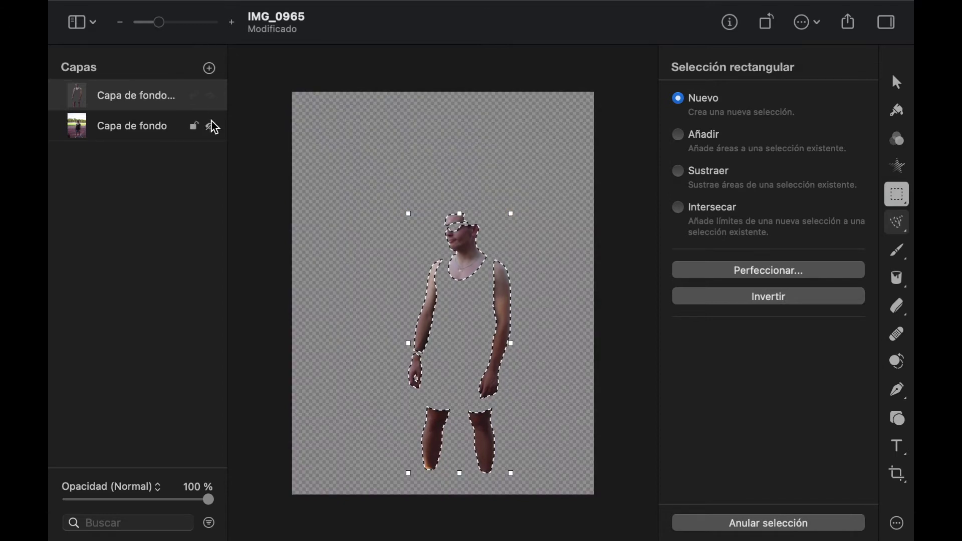
{"action": "left_click", "coordinate": [212, 127]}
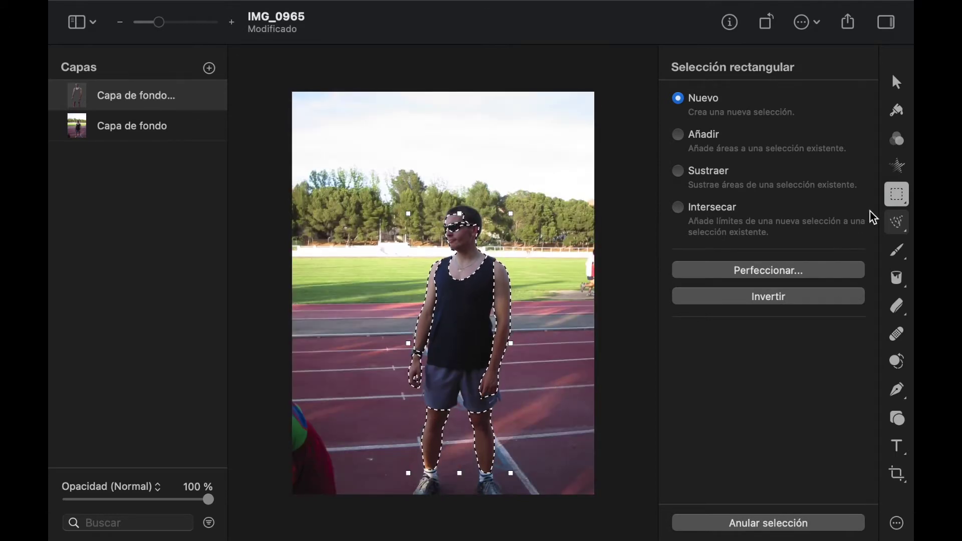
Clear the selection with Anular selección
{"action": "left_click", "coordinate": [892, 200]}
{"action": "left_click", "coordinate": [525, 265]}
{"action": "right_click", "coordinate": [525, 265]}
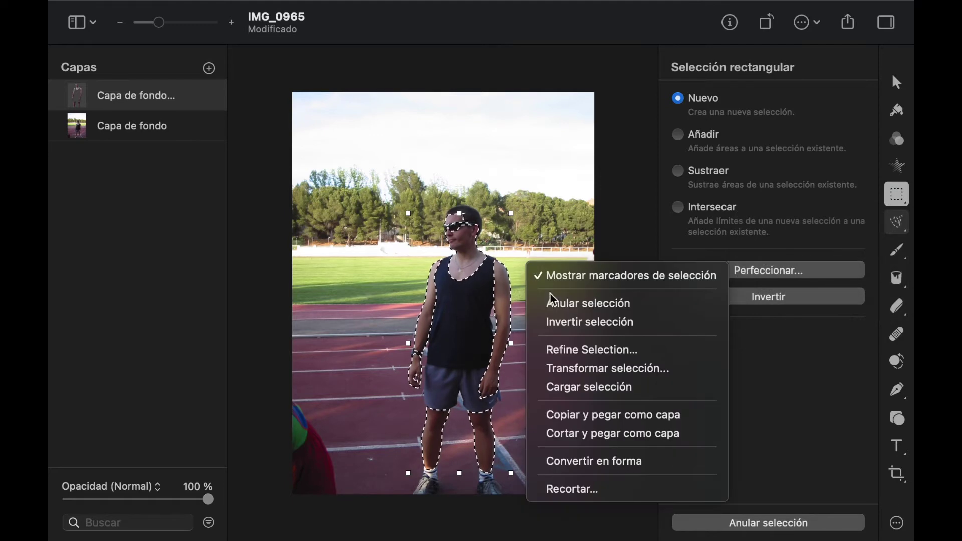
{"action": "left_click", "coordinate": [555, 304]}
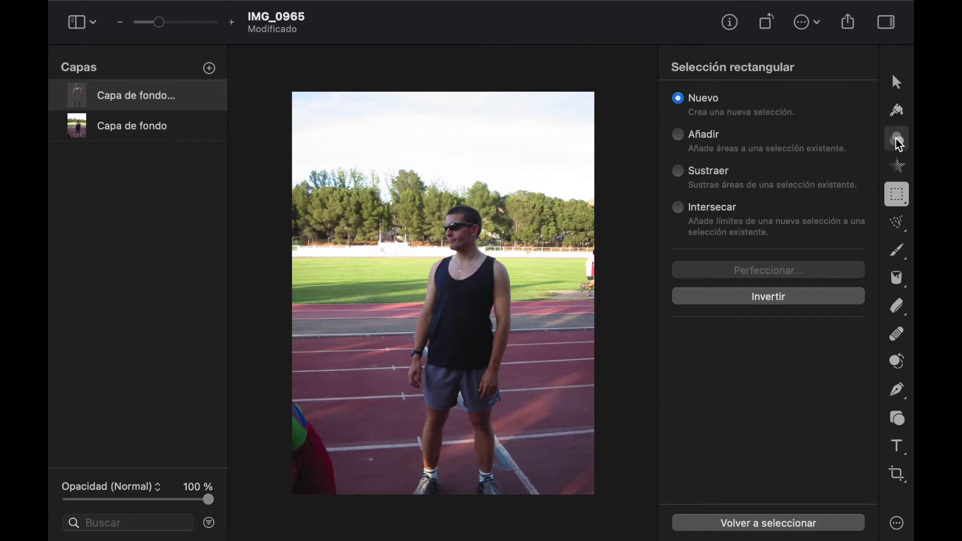
Set the cutout layer's Exposición to 200% and Iluminaciones, Sombras, Brillo to 100%
{"action": "left_click", "coordinate": [899, 140]}
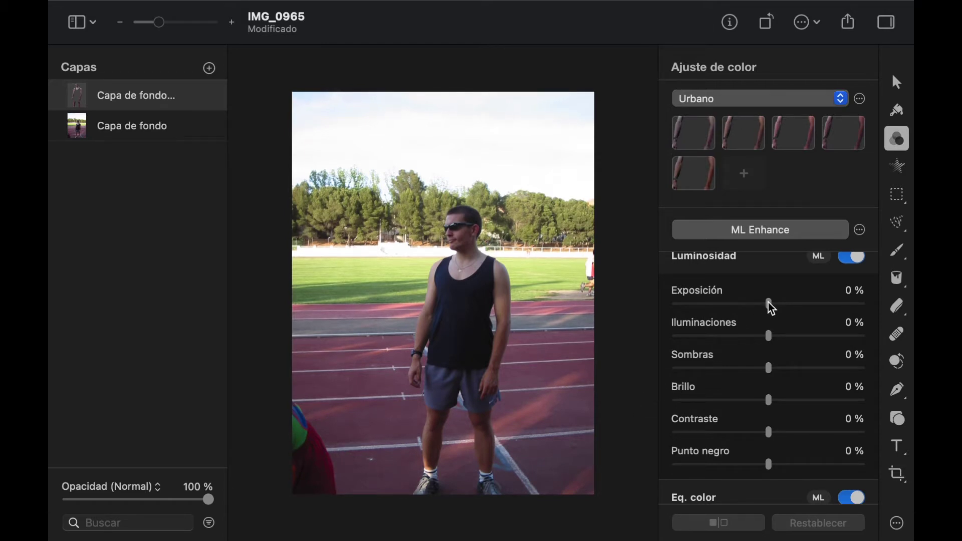
{"action": "left_click_drag", "start_coordinate": [770, 303], "coordinate": [893, 305]}
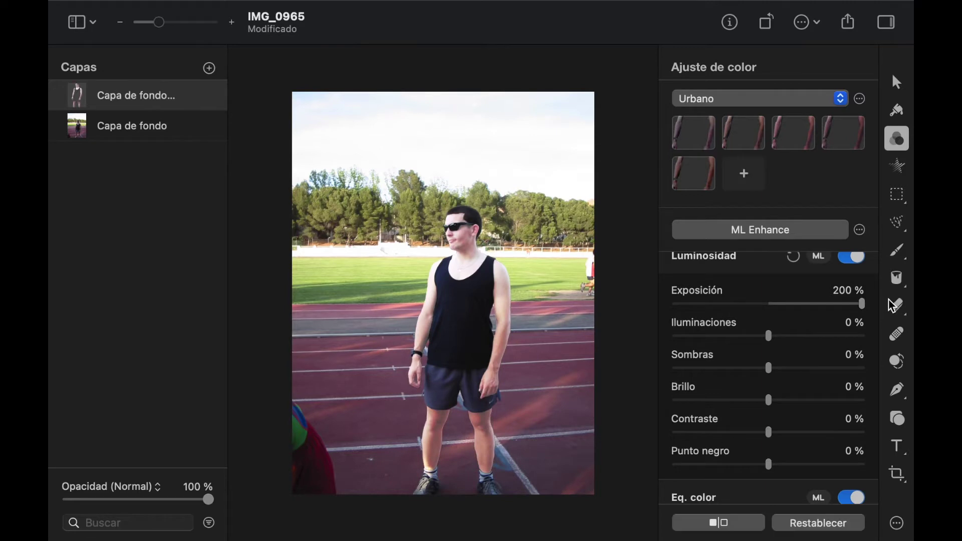
{"action": "left_click_drag", "start_coordinate": [770, 336], "coordinate": [881, 333]}
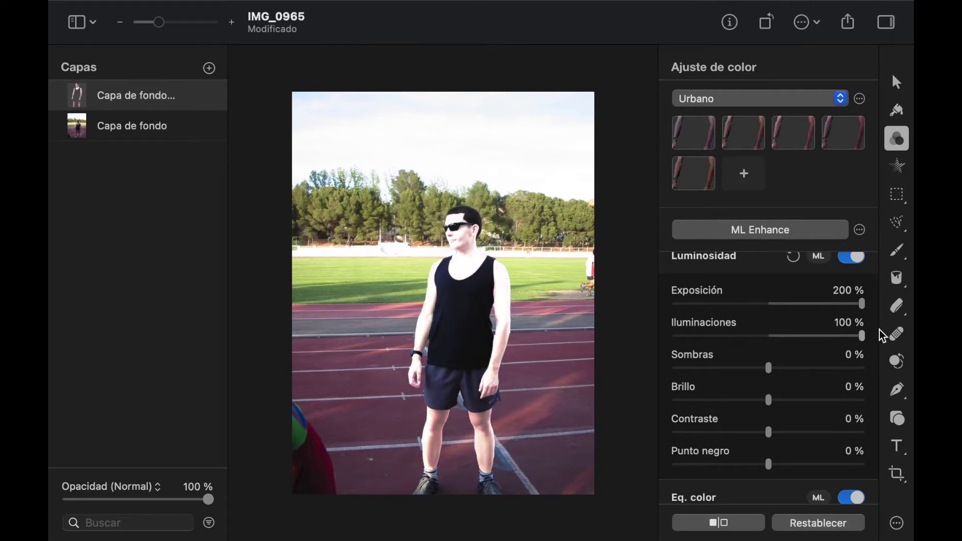
{"action": "left_click_drag", "start_coordinate": [769, 372], "coordinate": [877, 358]}
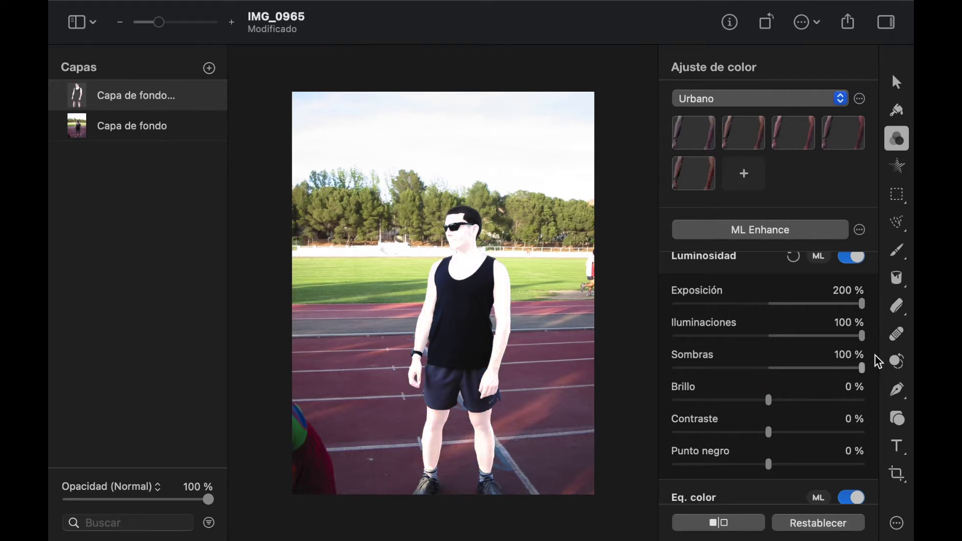
{"action": "left_click_drag", "start_coordinate": [770, 401], "coordinate": [905, 390]}
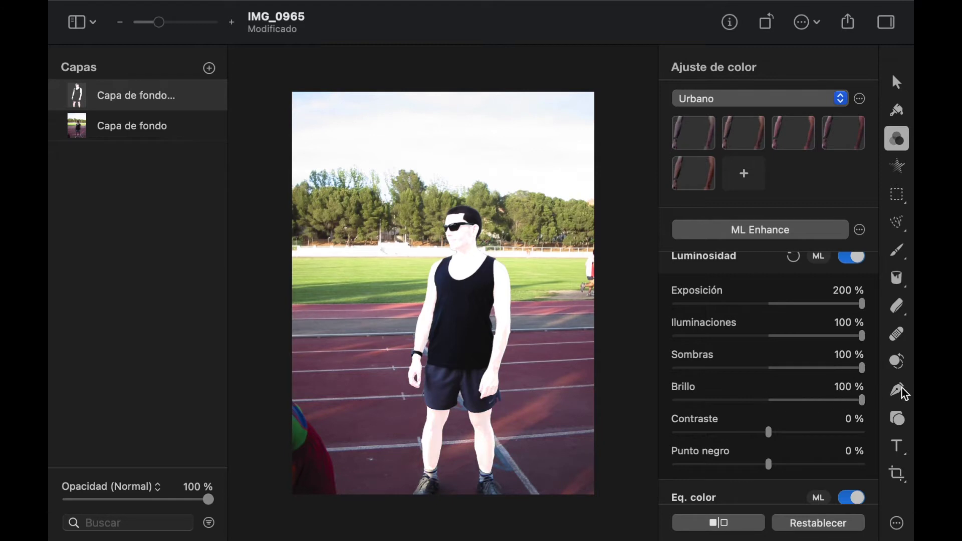
Raise the cutout layer's Contraste to 100% and set Punto negro to -100%
{"action": "left_click_drag", "start_coordinate": [770, 432], "coordinate": [886, 437]}
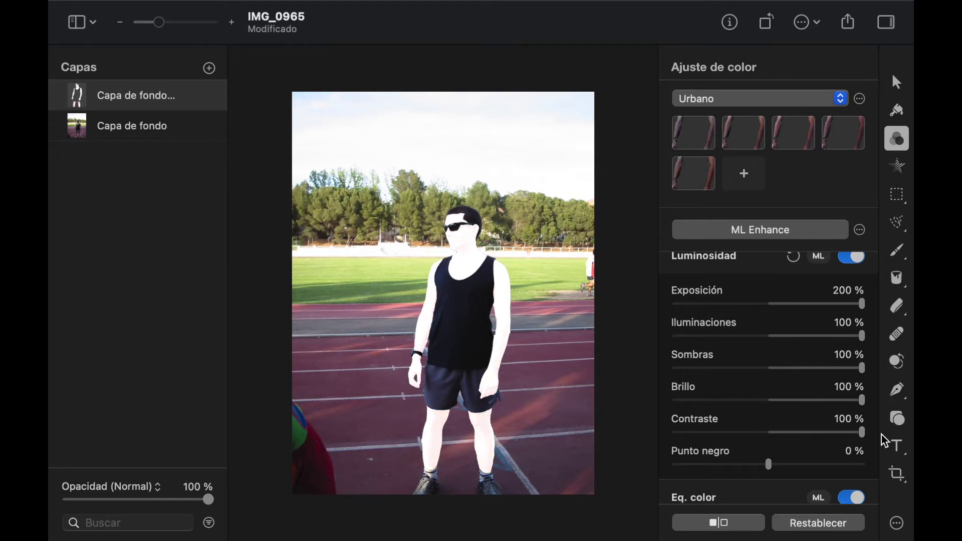
{"action": "scroll", "coordinate": [779, 422], "scroll_direction": "down", "scroll_amount": 2}
{"action": "mouse_move", "coordinate": [770, 440]}
{"action": "left_mouse_down"}
{"action": "mouse_move", "coordinate": [649, 445]}
{"action": "mouse_move", "coordinate": [903, 439]}
{"action": "left_mouse_up"}
{"action": "scroll", "coordinate": [461, 453], "scroll_direction": "up", "scroll_amount": 5}
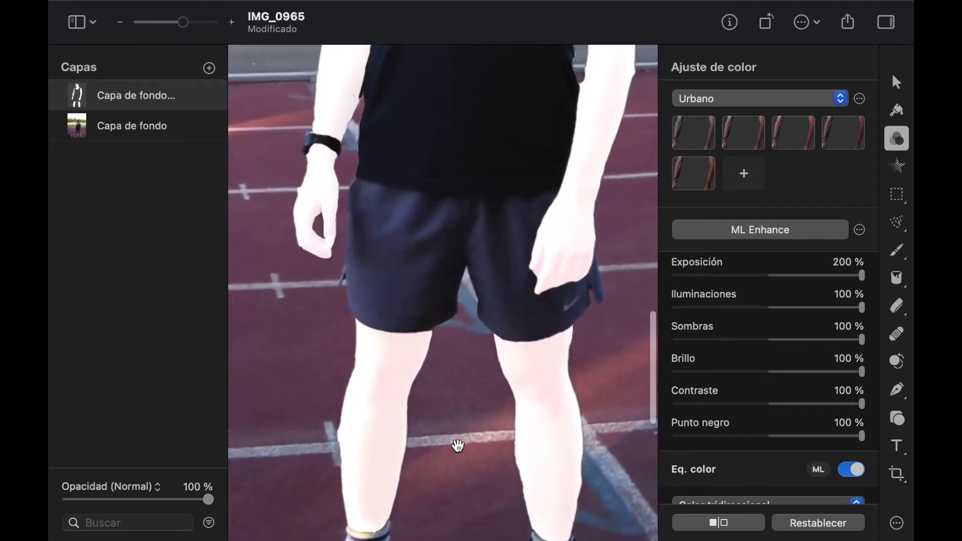
{"action": "mouse_move", "coordinate": [862, 436]}
{"action": "left_mouse_down"}
{"action": "mouse_move", "coordinate": [671, 441]}
{"action": "mouse_move", "coordinate": [669, 450]}
{"action": "left_mouse_up"}
{"action": "scroll", "coordinate": [524, 340], "scroll_direction": "down", "scroll_amount": 5}
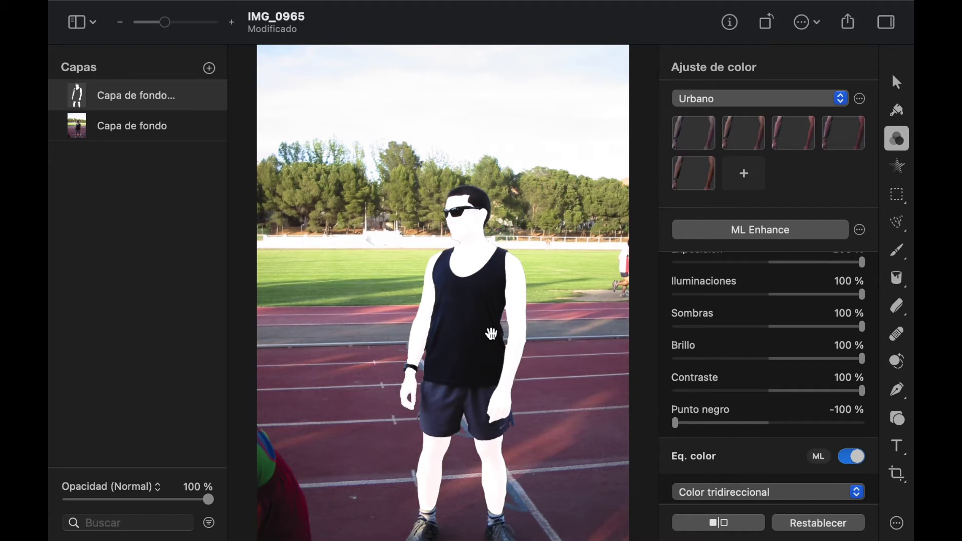
Select Capa de fondo and set its Saturación and Vivacidad to 100%
{"action": "mouse_move", "coordinate": [131, 126]}
{"action": "left_click", "coordinate": [116, 138]}
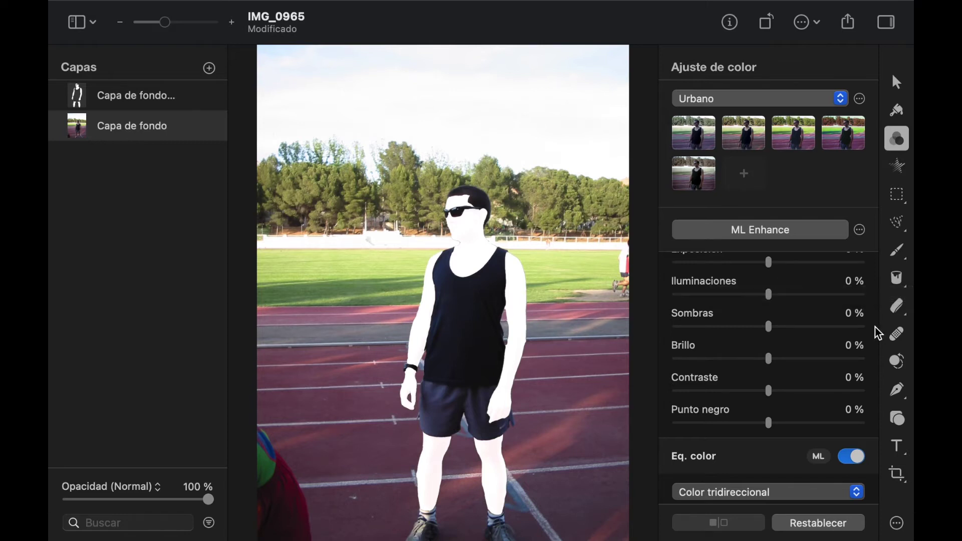
{"action": "scroll", "coordinate": [874, 333], "scroll_direction": "down", "scroll_amount": 5}
{"action": "scroll", "coordinate": [877, 334], "scroll_direction": "up", "scroll_amount": 10}
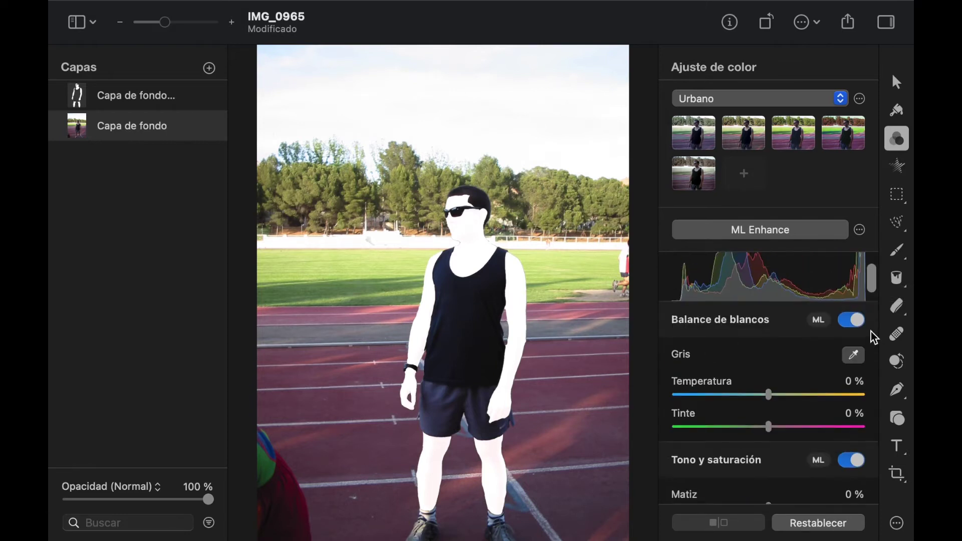
{"action": "scroll", "coordinate": [875, 338], "scroll_direction": "down", "scroll_amount": 2}
{"action": "scroll", "coordinate": [875, 339], "scroll_direction": "down", "scroll_amount": 2}
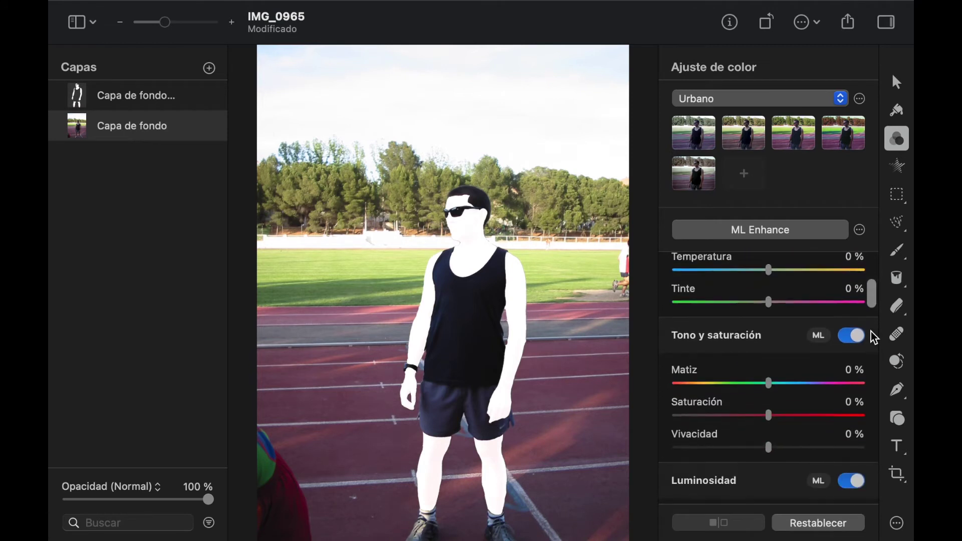
{"action": "scroll", "coordinate": [875, 338], "scroll_direction": "down", "scroll_amount": 1}
{"action": "left_click_drag", "start_coordinate": [770, 384], "coordinate": [863, 385]}
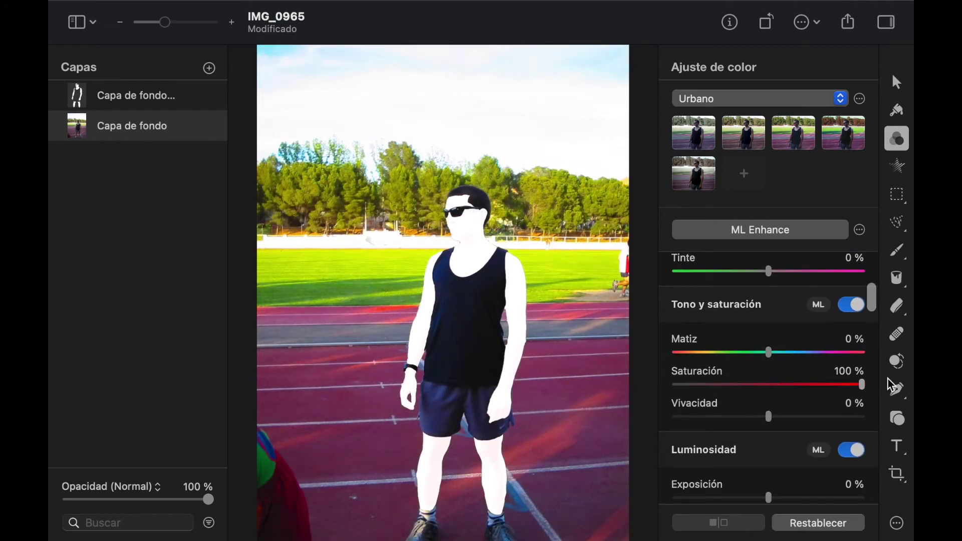
{"action": "left_click_drag", "start_coordinate": [770, 418], "coordinate": [864, 417]}
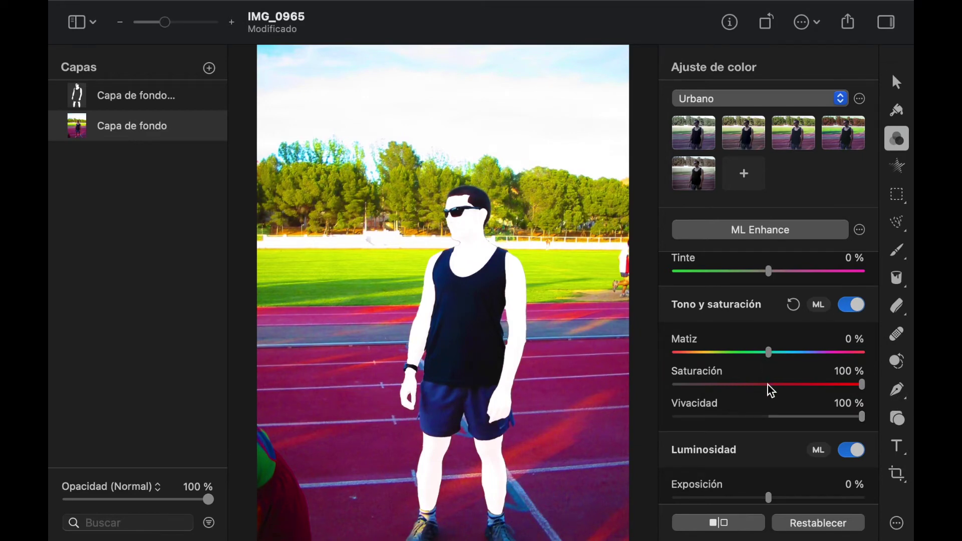
Set the background's Contraste and Punto negro to 100%, leaving exposure at 0%
{"action": "scroll", "coordinate": [769, 389], "scroll_direction": "down", "scroll_amount": 4}
{"action": "scroll", "coordinate": [769, 389], "scroll_direction": "down", "scroll_amount": 3}
{"action": "scroll", "coordinate": [772, 391], "scroll_direction": "down", "scroll_amount": 1}
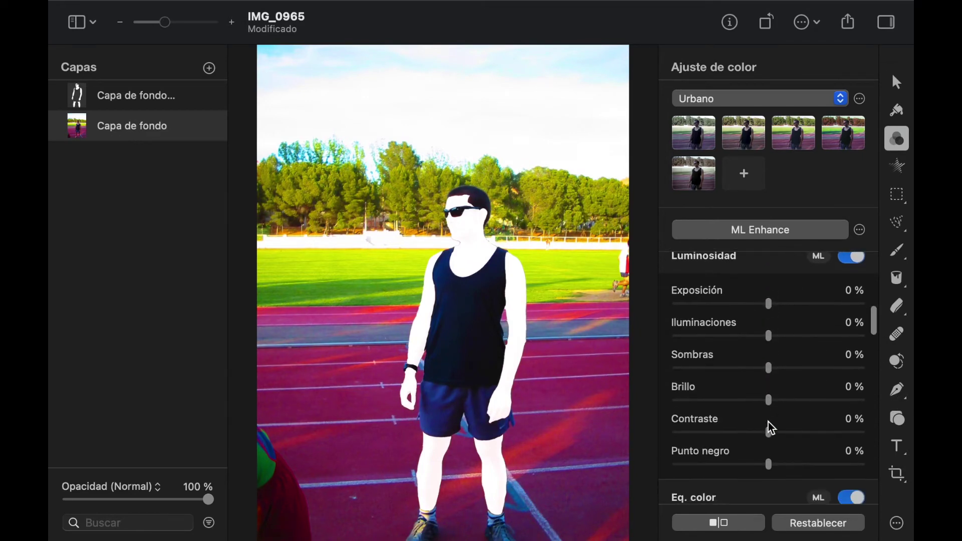
{"action": "left_click_drag", "start_coordinate": [769, 432], "coordinate": [882, 443]}
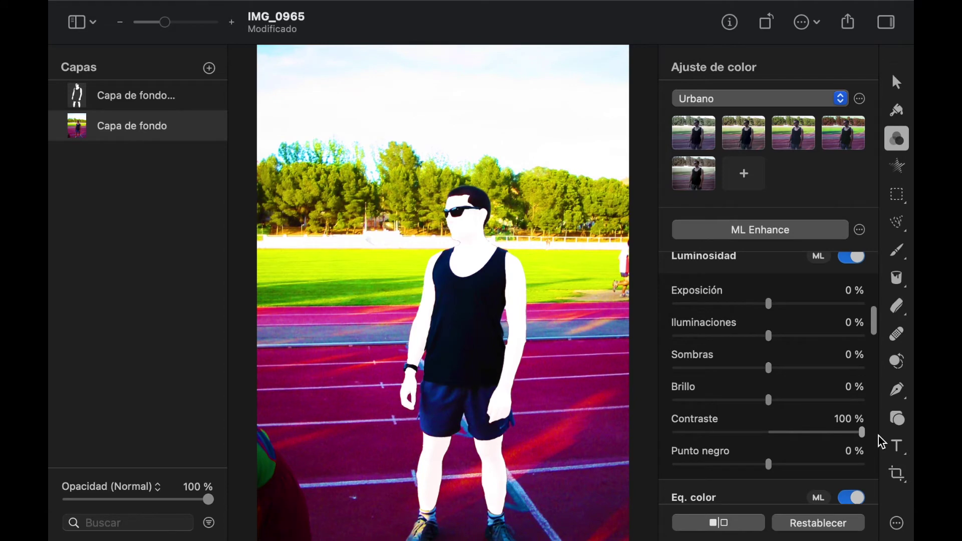
{"action": "left_click_drag", "start_coordinate": [769, 464], "coordinate": [879, 469]}
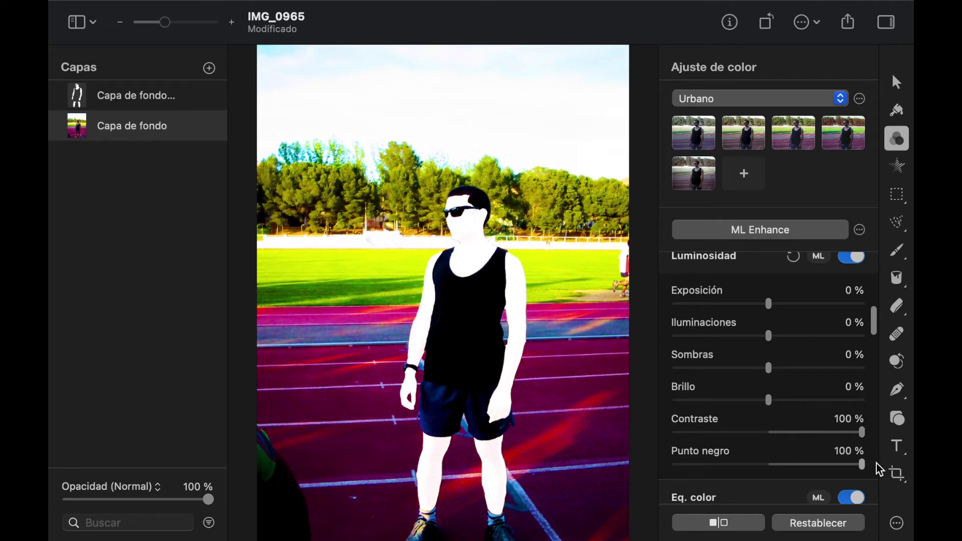
{"action": "scroll", "coordinate": [772, 351], "scroll_direction": "up", "scroll_amount": 1}
{"action": "mouse_move", "coordinate": [770, 362]}
{"action": "left_mouse_down"}
{"action": "mouse_move", "coordinate": [853, 368]}
{"action": "mouse_move", "coordinate": [683, 361]}
{"action": "mouse_move", "coordinate": [774, 366]}
{"action": "left_mouse_up"}
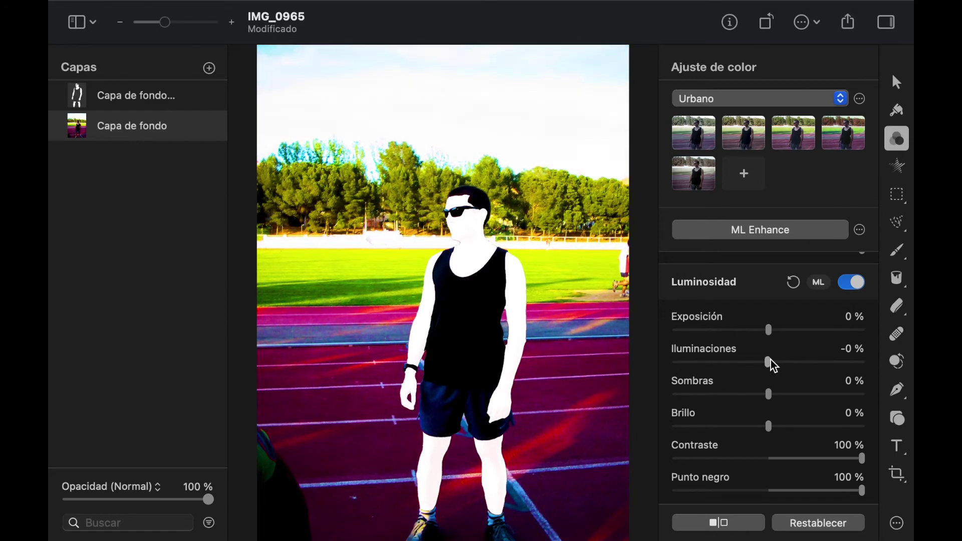
{"action": "mouse_move", "coordinate": [765, 335]}
{"action": "left_mouse_down"}
{"action": "mouse_move", "coordinate": [851, 332]}
{"action": "mouse_move", "coordinate": [765, 332]}
{"action": "mouse_move", "coordinate": [772, 336]}
{"action": "left_mouse_up"}
{"action": "scroll", "coordinate": [874, 320], "scroll_direction": "down", "scroll_amount": 2}
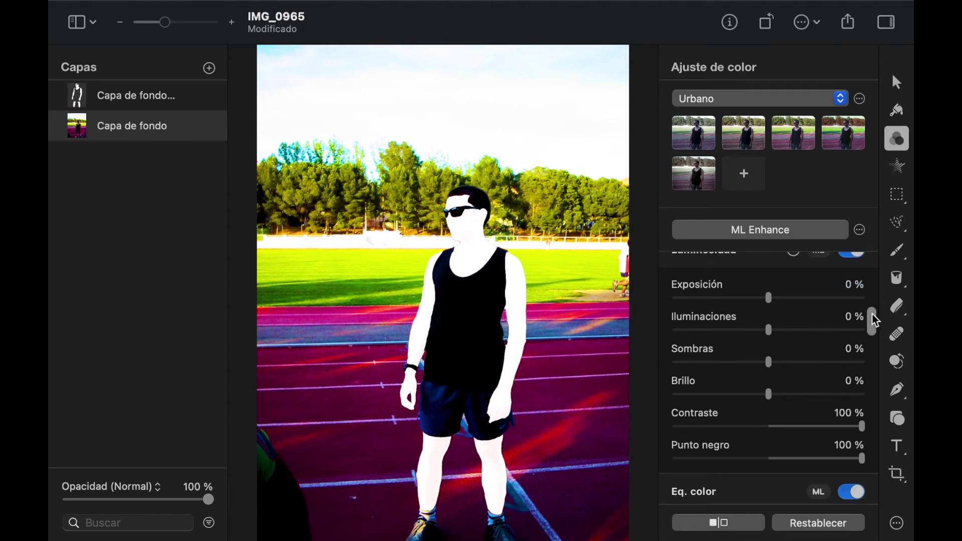
{"action": "scroll", "coordinate": [875, 321], "scroll_direction": "down", "scroll_amount": 2}
Turn on the background's Cambio color adjustment without choosing any colours
{"action": "scroll", "coordinate": [876, 321], "scroll_direction": "down", "scroll_amount": 5}
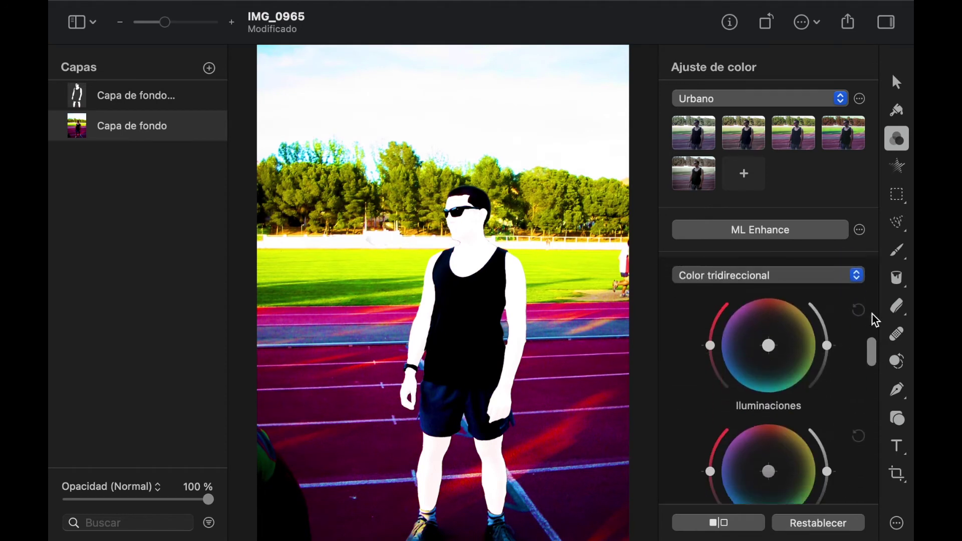
{"action": "scroll", "coordinate": [876, 320], "scroll_direction": "down", "scroll_amount": 2}
{"action": "scroll", "coordinate": [875, 320], "scroll_direction": "down", "scroll_amount": 5}
{"action": "scroll", "coordinate": [875, 319], "scroll_direction": "down", "scroll_amount": 4}
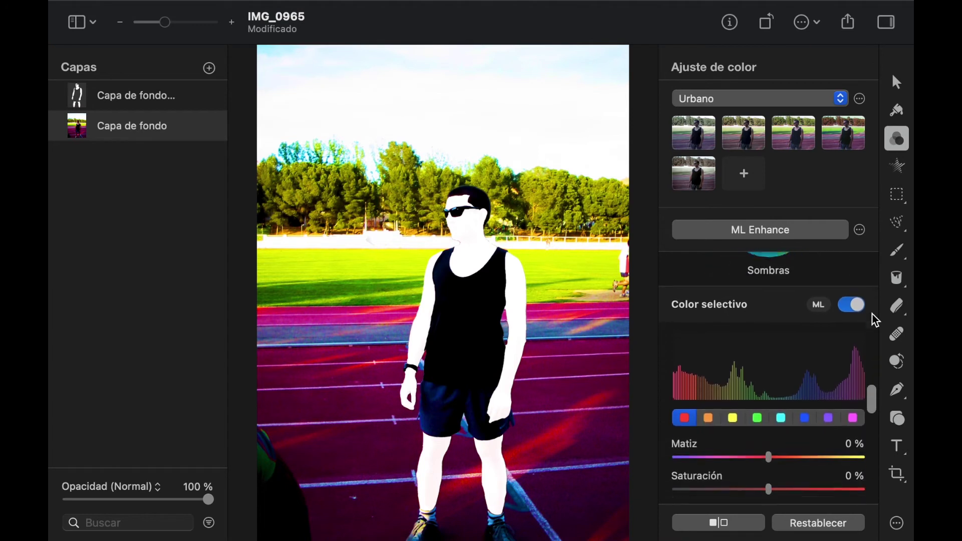
{"action": "scroll", "coordinate": [818, 398], "scroll_direction": "down", "scroll_amount": 5}
{"action": "scroll", "coordinate": [818, 399], "scroll_direction": "down", "scroll_amount": 2}
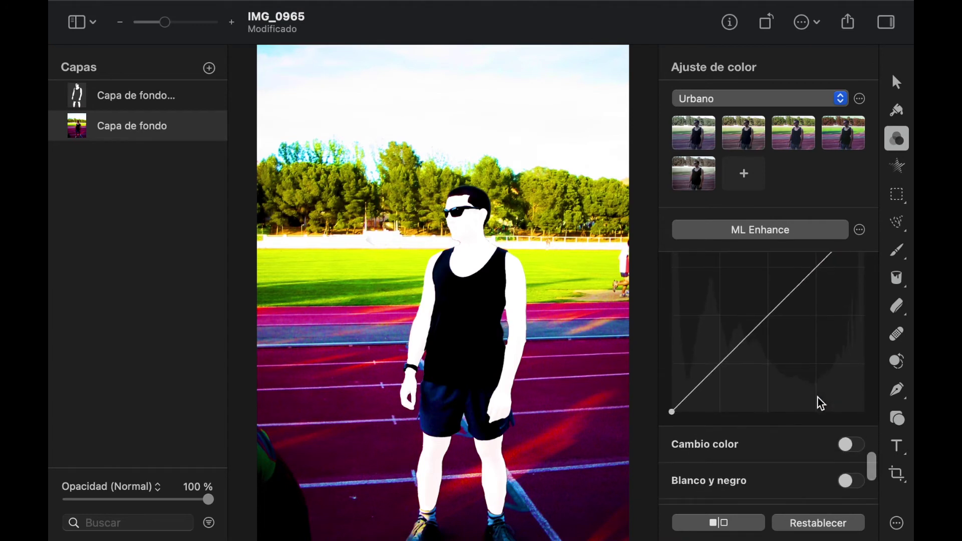
{"action": "scroll", "coordinate": [818, 398], "scroll_direction": "down", "scroll_amount": 3}
{"action": "scroll", "coordinate": [817, 400], "scroll_direction": "up", "scroll_amount": 2}
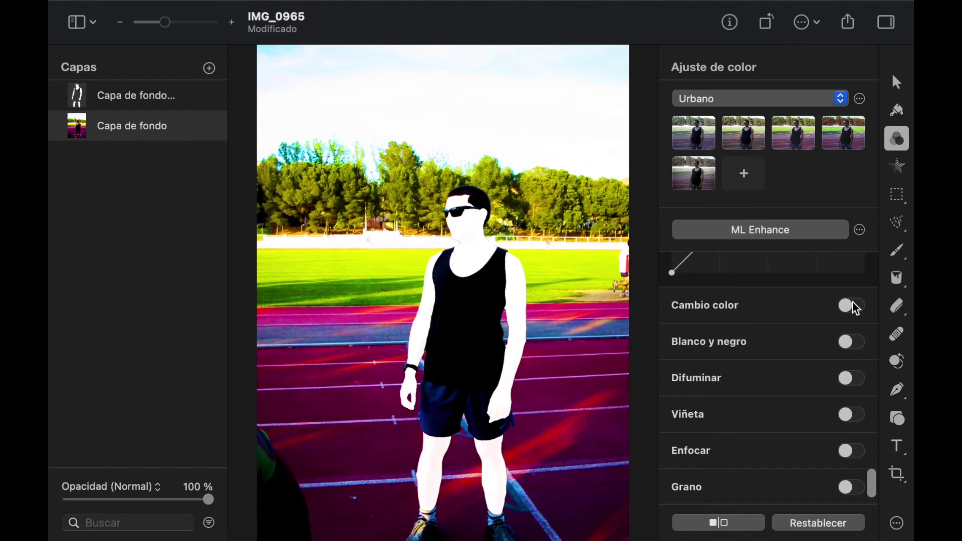
{"action": "left_click", "coordinate": [854, 307]}
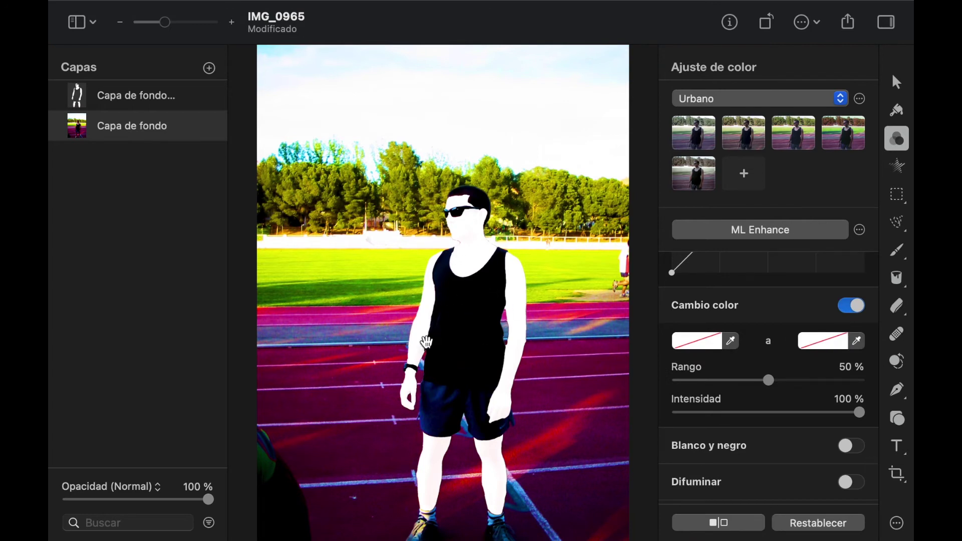
Scroll the Color Adjustments panel back up to review Tono y saturación
{"action": "scroll", "coordinate": [746, 358], "scroll_direction": "up", "scroll_amount": 3}
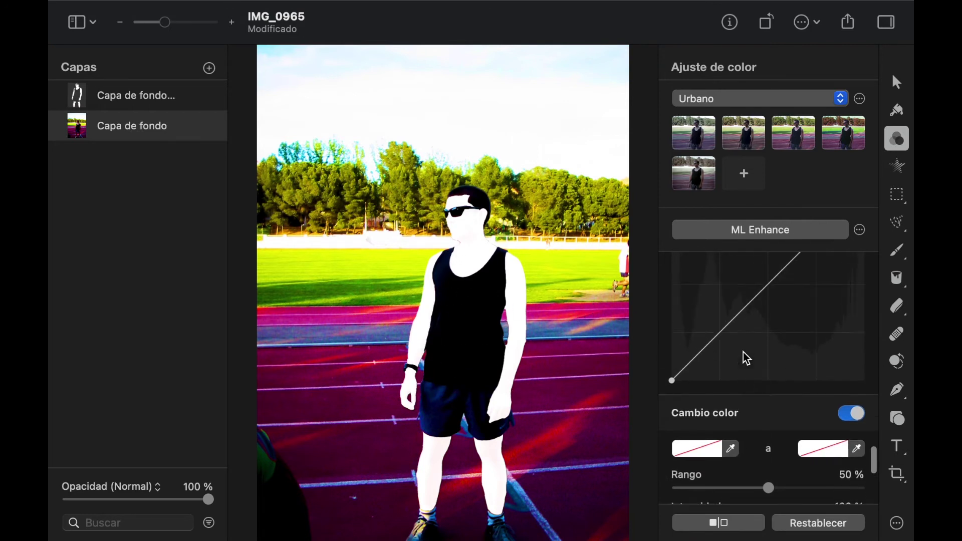
{"action": "scroll", "coordinate": [747, 358], "scroll_direction": "up", "scroll_amount": 3}
{"action": "scroll", "coordinate": [746, 357], "scroll_direction": "up", "scroll_amount": 3}
{"action": "scroll", "coordinate": [747, 358], "scroll_direction": "up", "scroll_amount": 1}
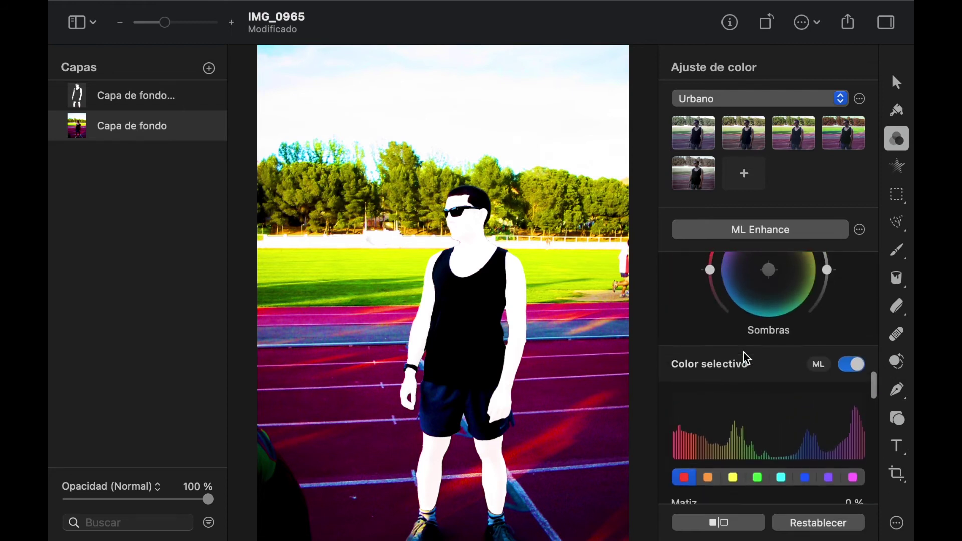
{"action": "scroll", "coordinate": [747, 358], "scroll_direction": "down", "scroll_amount": 4}
{"action": "scroll", "coordinate": [747, 357], "scroll_direction": "up", "scroll_amount": 1}
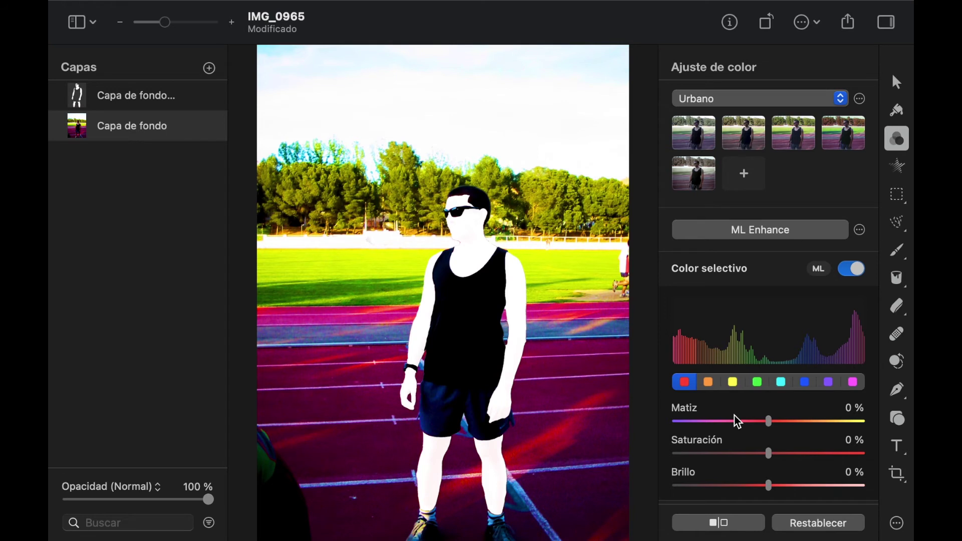
{"action": "scroll", "coordinate": [743, 372], "scroll_direction": "up", "scroll_amount": 2}
{"action": "scroll", "coordinate": [743, 372], "scroll_direction": "up", "scroll_amount": 5}
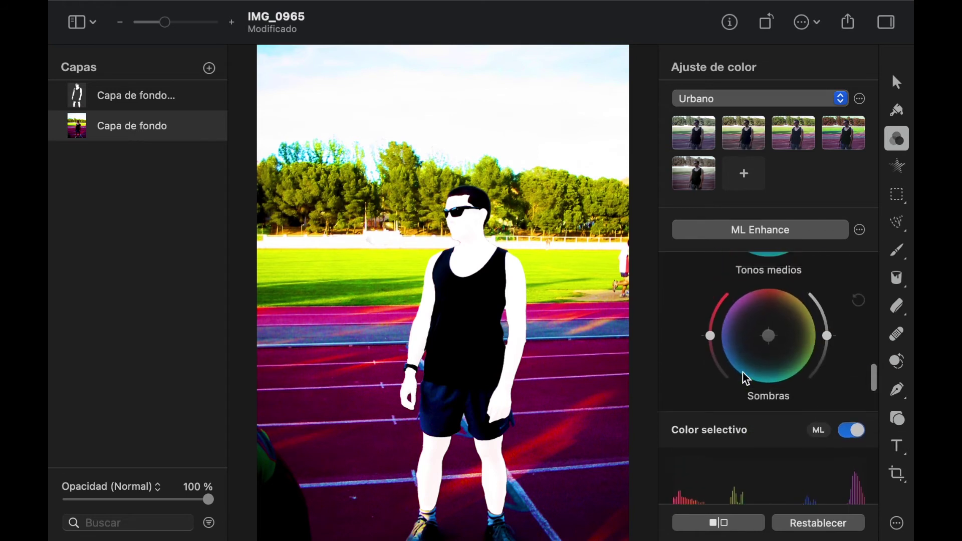
{"action": "scroll", "coordinate": [742, 372], "scroll_direction": "up", "scroll_amount": 9}
{"action": "scroll", "coordinate": [743, 372], "scroll_direction": "up", "scroll_amount": 5}
{"action": "scroll", "coordinate": [743, 373], "scroll_direction": "up", "scroll_amount": 1}
{"action": "scroll", "coordinate": [743, 373], "scroll_direction": "up", "scroll_amount": 4}
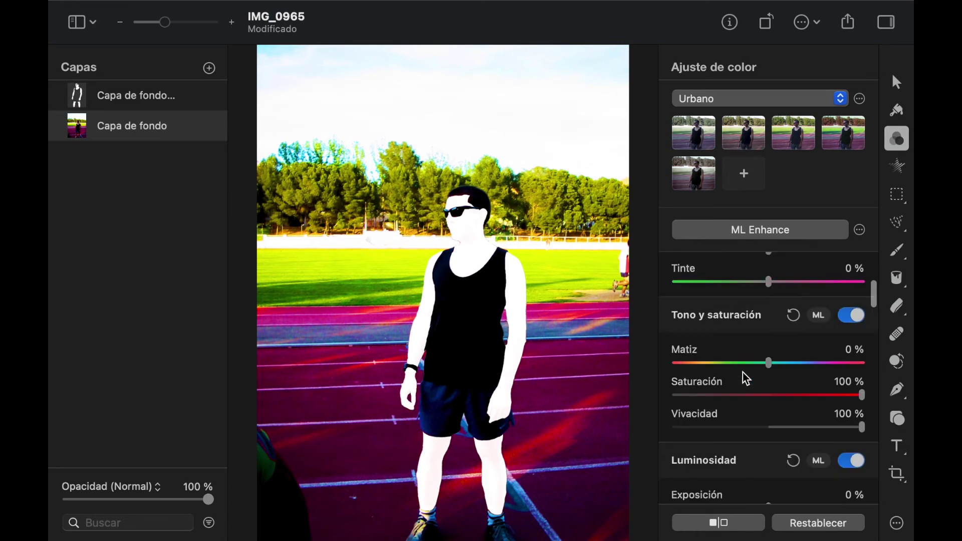
{"action": "scroll", "coordinate": [743, 372], "scroll_direction": "up", "scroll_amount": 3}
{"action": "scroll", "coordinate": [746, 379], "scroll_direction": "down", "scroll_amount": 3}
{"action": "scroll", "coordinate": [747, 380], "scroll_direction": "down", "scroll_amount": 5}
{"action": "scroll", "coordinate": [747, 379], "scroll_direction": "down", "scroll_amount": 1}
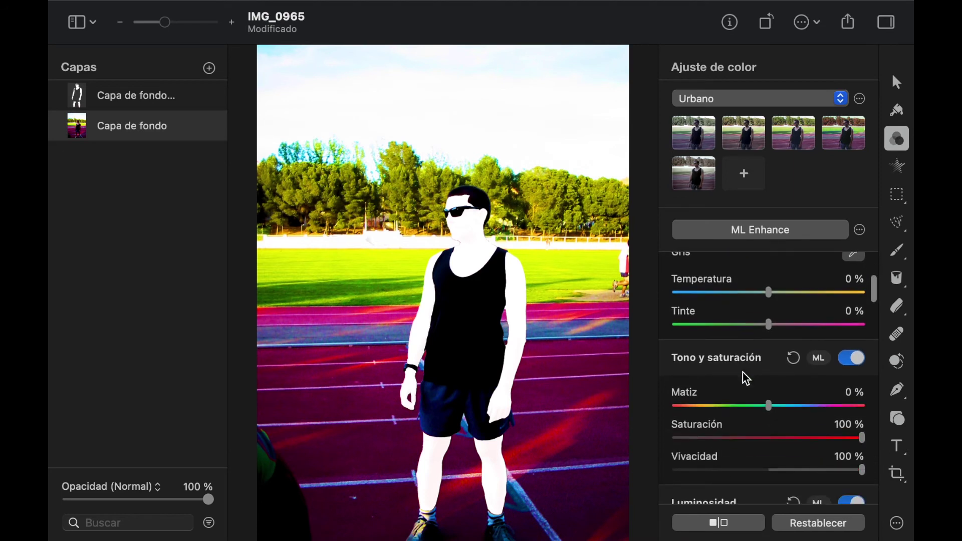
{"action": "scroll", "coordinate": [747, 380], "scroll_direction": "down", "scroll_amount": 1}
{"action": "scroll", "coordinate": [746, 379], "scroll_direction": "down", "scroll_amount": 1}
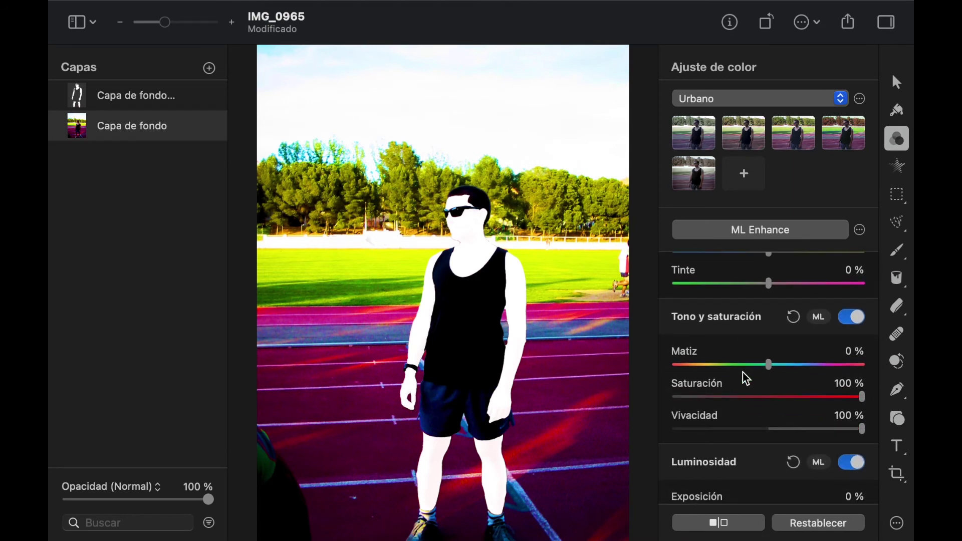
{"action": "scroll", "coordinate": [747, 379], "scroll_direction": "down", "scroll_amount": 1}
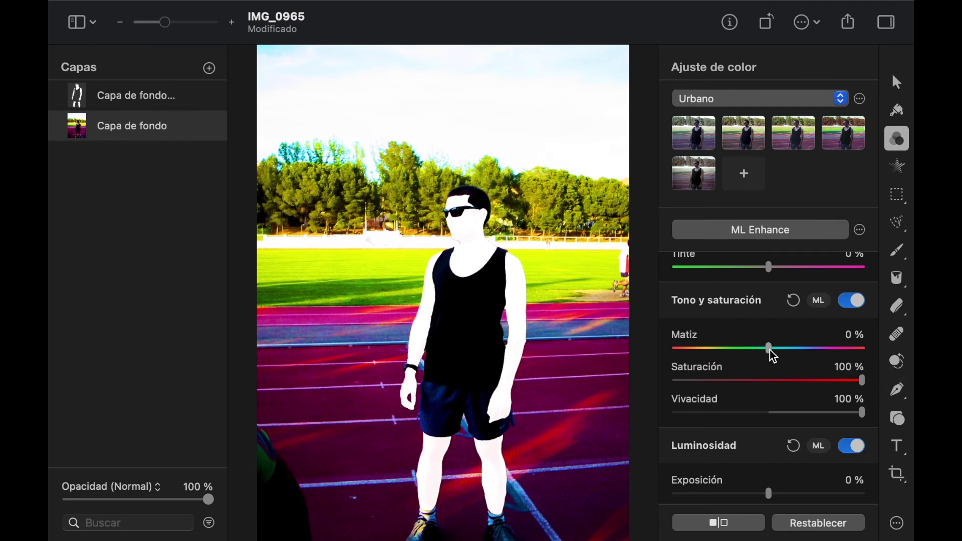
{"action": "mouse_move", "coordinate": [770, 350]}
{"action": "left_mouse_down"}
{"action": "mouse_move", "coordinate": [670, 341]}
{"action": "mouse_move", "coordinate": [868, 353]}
{"action": "mouse_move", "coordinate": [672, 345]}
{"action": "mouse_move", "coordinate": [859, 363]}
{"action": "mouse_move", "coordinate": [701, 334]}
{"action": "left_mouse_up"}
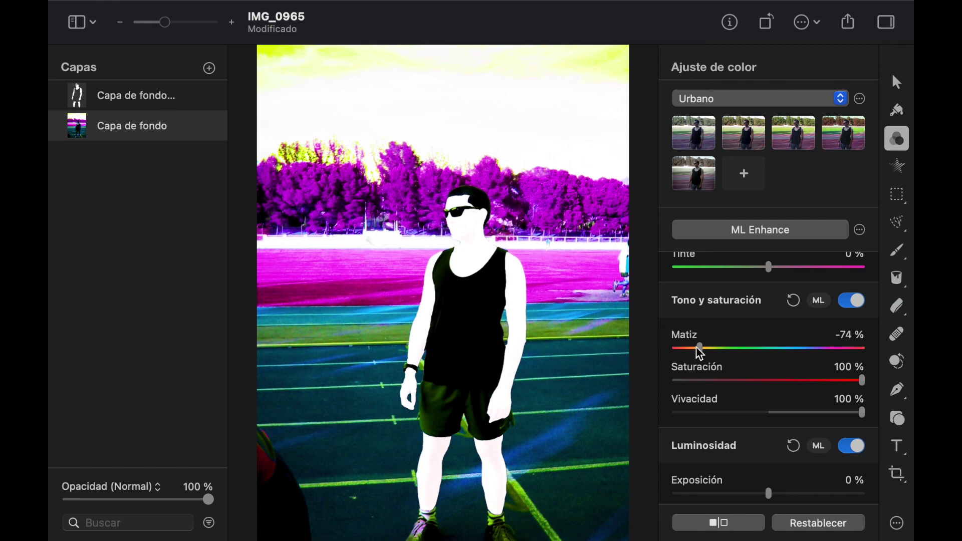
{"action": "mouse_move", "coordinate": [699, 350]}
{"action": "left_mouse_down"}
{"action": "mouse_move", "coordinate": [782, 358]}
{"action": "mouse_move", "coordinate": [768, 353]}
{"action": "left_mouse_up"}
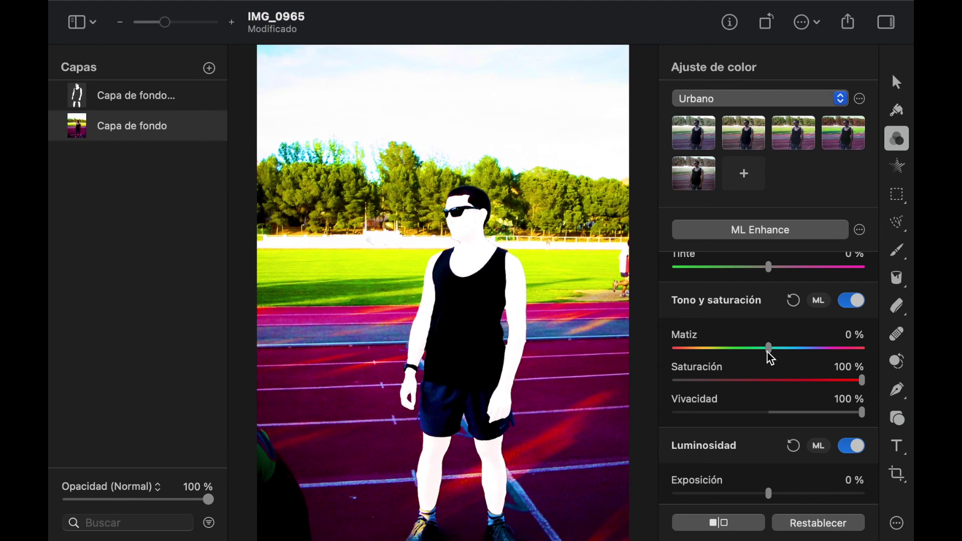